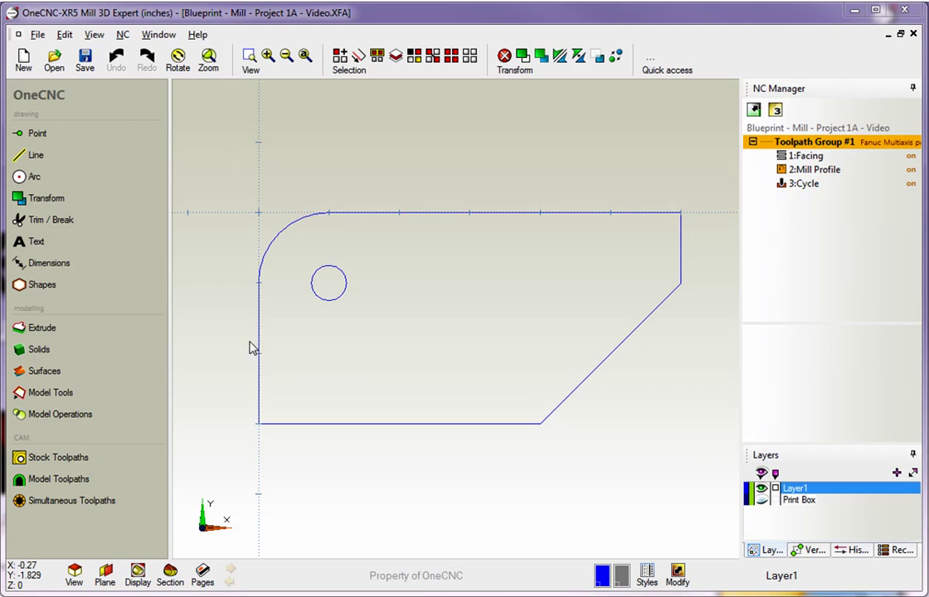
# - Start a Mill Profile and chain the part's full outer outline from its top edge, setting direction and side
pyautogui.click(50, 457)
pyautogui.click(78, 221)
pyautogui.click(472, 212)
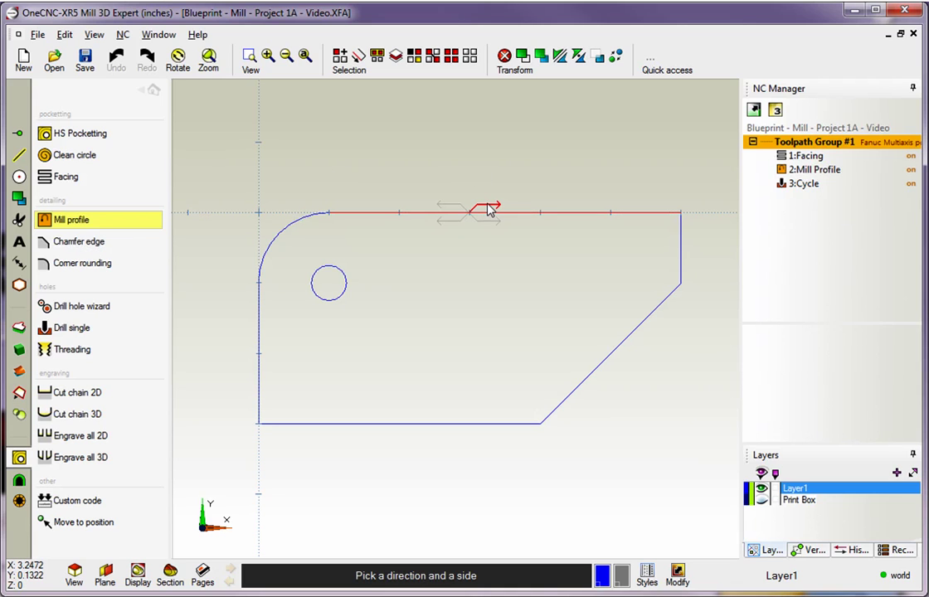
pyautogui.click(489, 209)
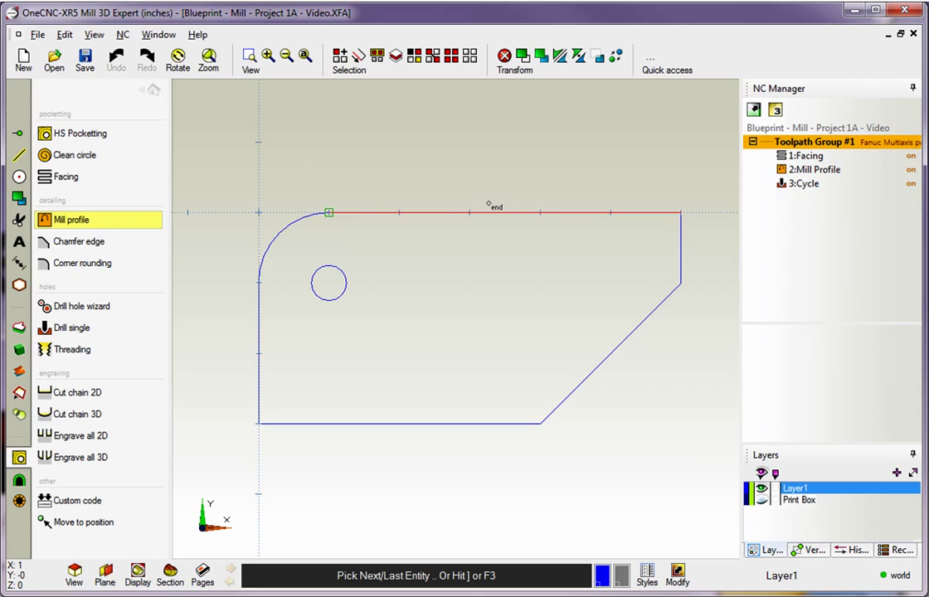
pyautogui.click(490, 207)
pyautogui.press('F3')
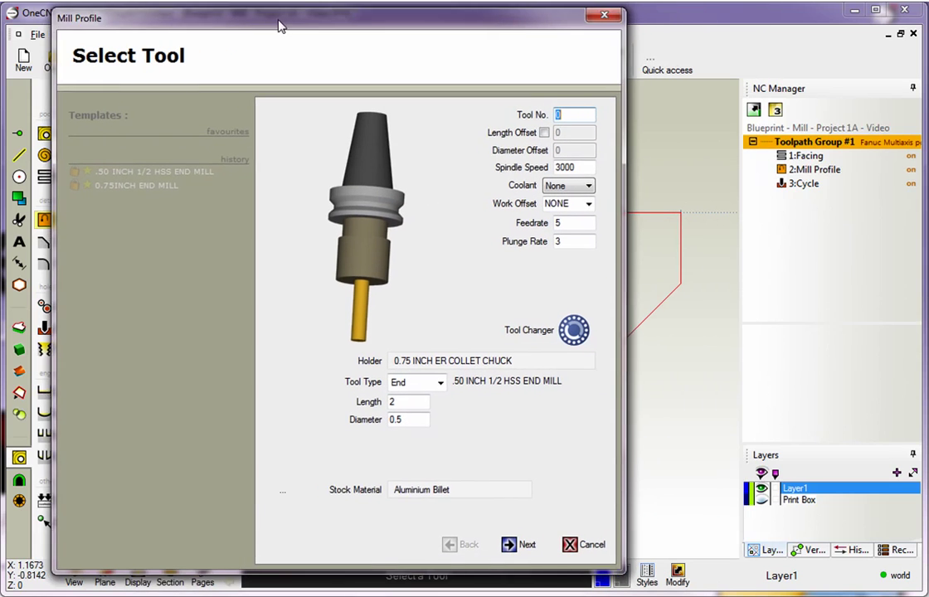
pyautogui.moveTo(280, 26); pyautogui.dragTo(234, 21)
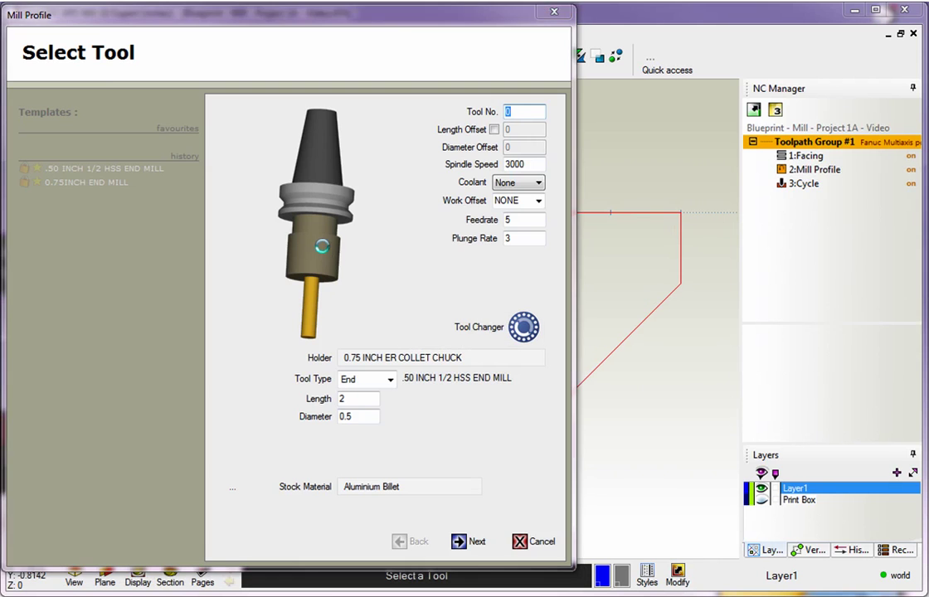
# - In the Tool Changer library, list the End mills and select the .50 INCH 1/2 HSS END MILL
pyautogui.click(282, 214)
pyautogui.moveTo(228, 8); pyautogui.dragTo(301, 13)
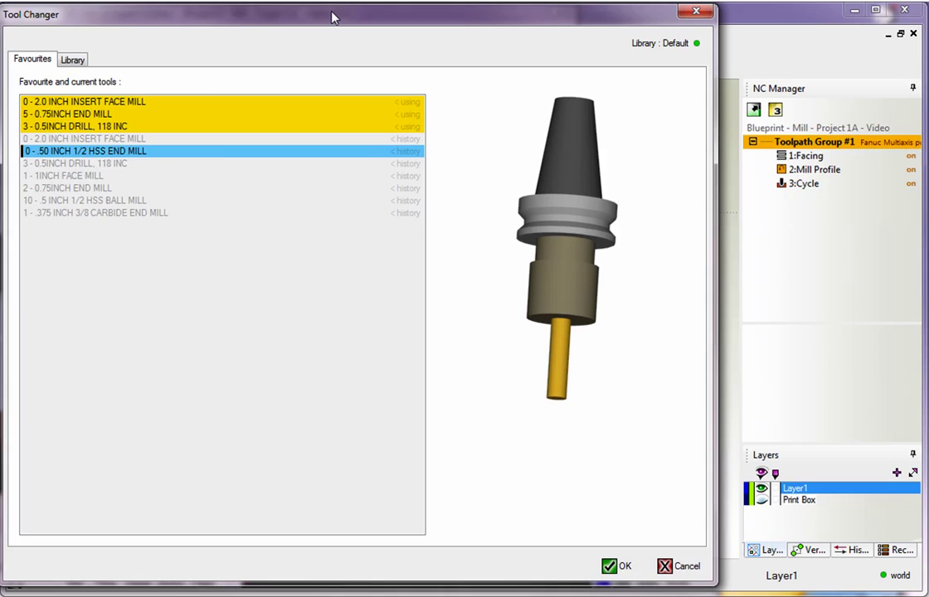
pyautogui.click(77, 60)
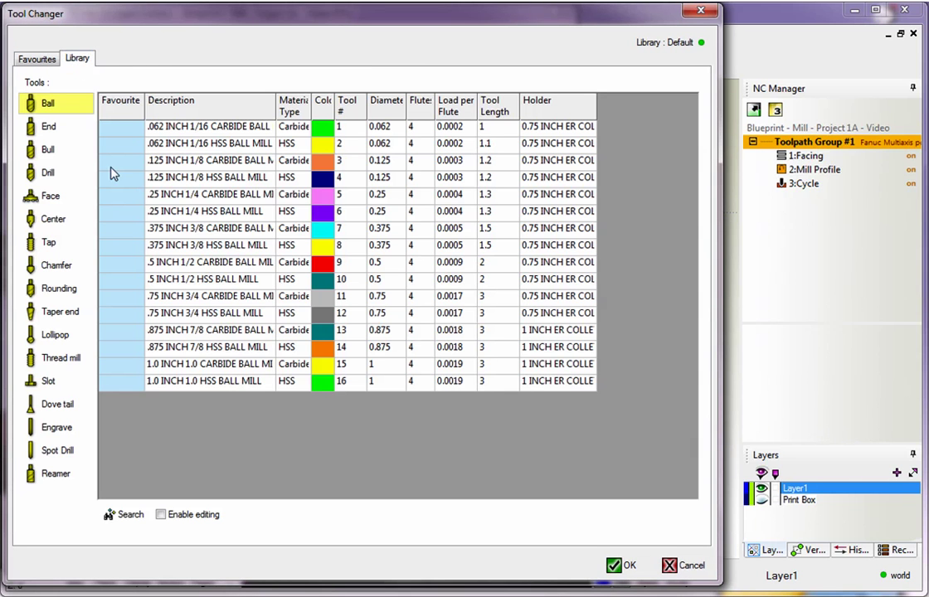
pyautogui.click(48, 128)
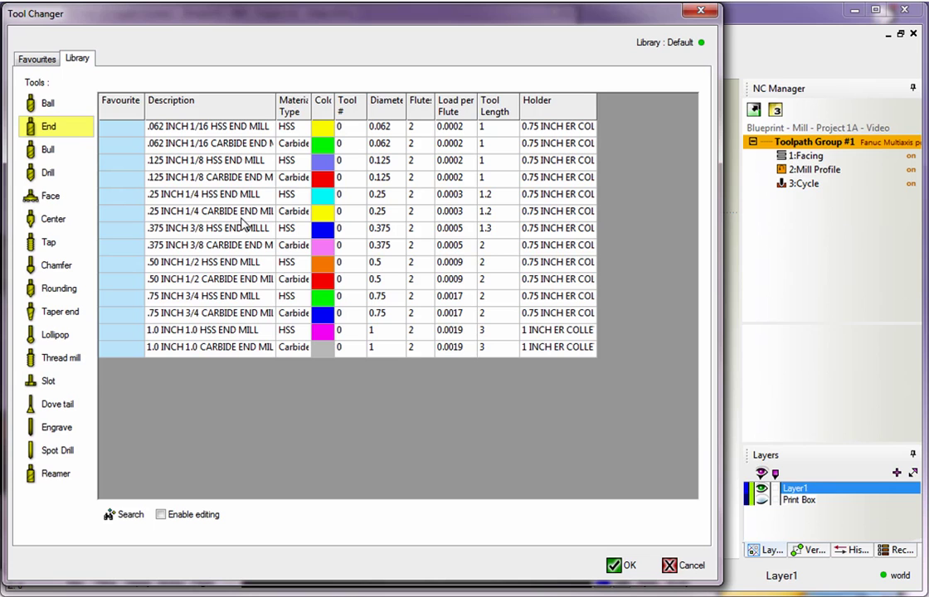
pyautogui.click(207, 264)
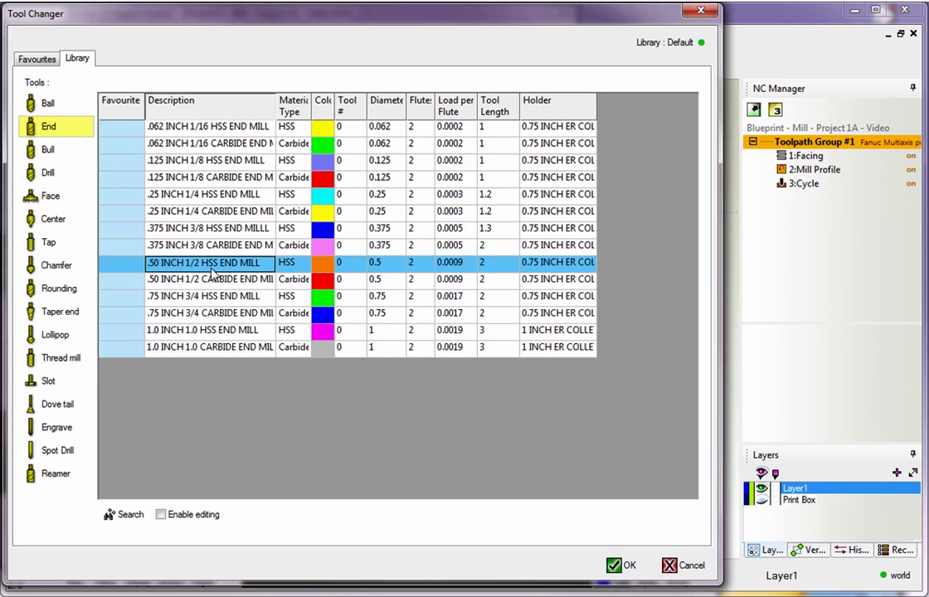
# - Load the .50 INCH 1/2 HSS END MILL, giving spindle speed 3009, feedrate 5 and plunge 3
pyautogui.click(621, 565)
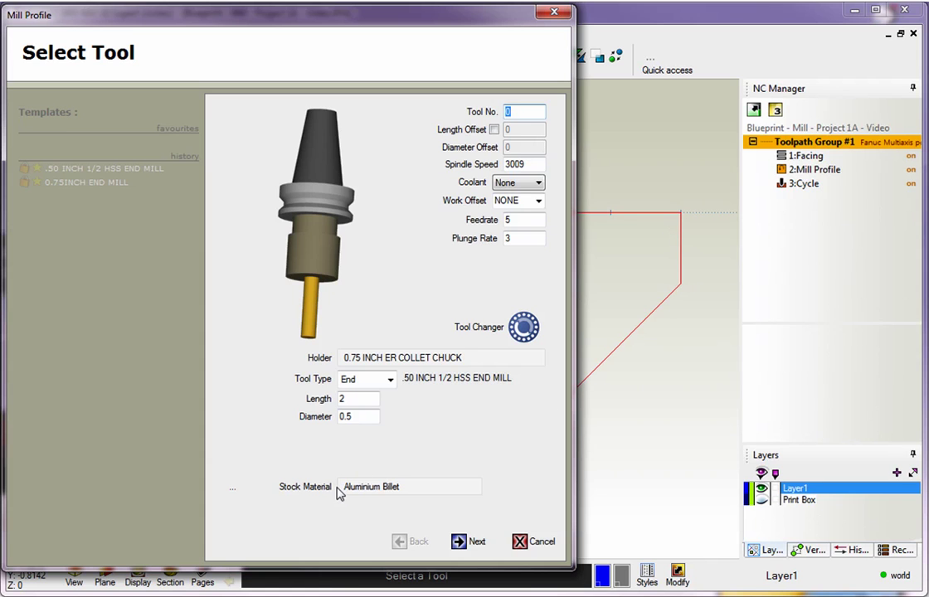
# - Try Steel up to 7% Carbon as the stock material
pyautogui.click(374, 490)
pyautogui.moveTo(234, 17); pyautogui.dragTo(356, 25)
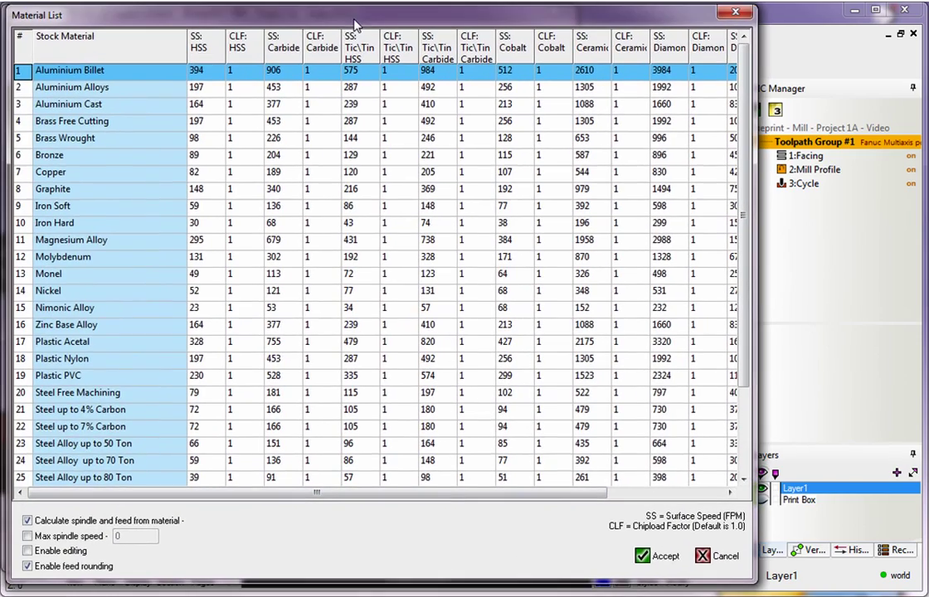
pyautogui.click(118, 428)
pyautogui.click(657, 555)
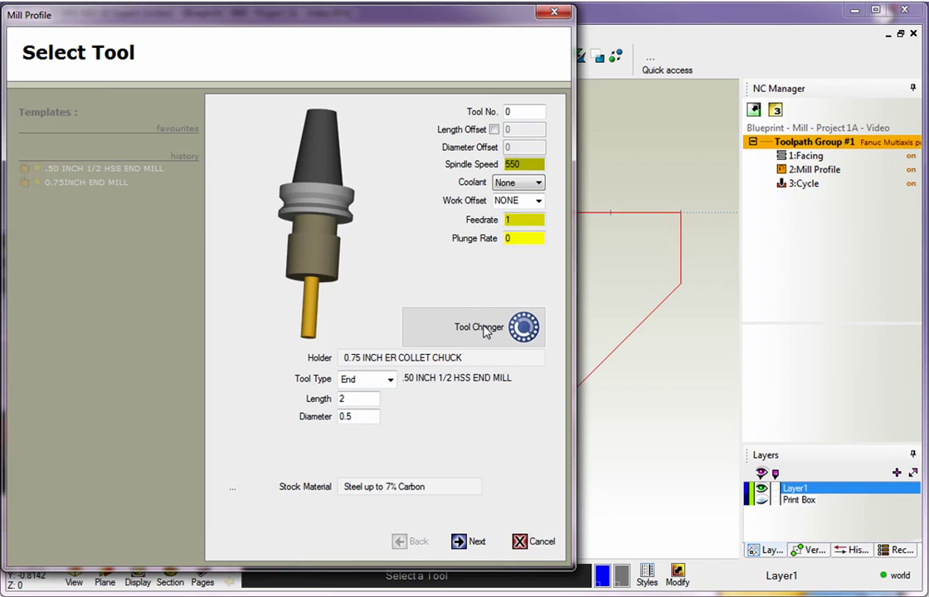
# - Switch the stock back to Aluminium Billet and set the spindle speed to 3000
pyautogui.click(415, 488)
pyautogui.moveTo(405, 14); pyautogui.dragTo(492, 16)
pyautogui.click(186, 68)
pyautogui.click(650, 551)
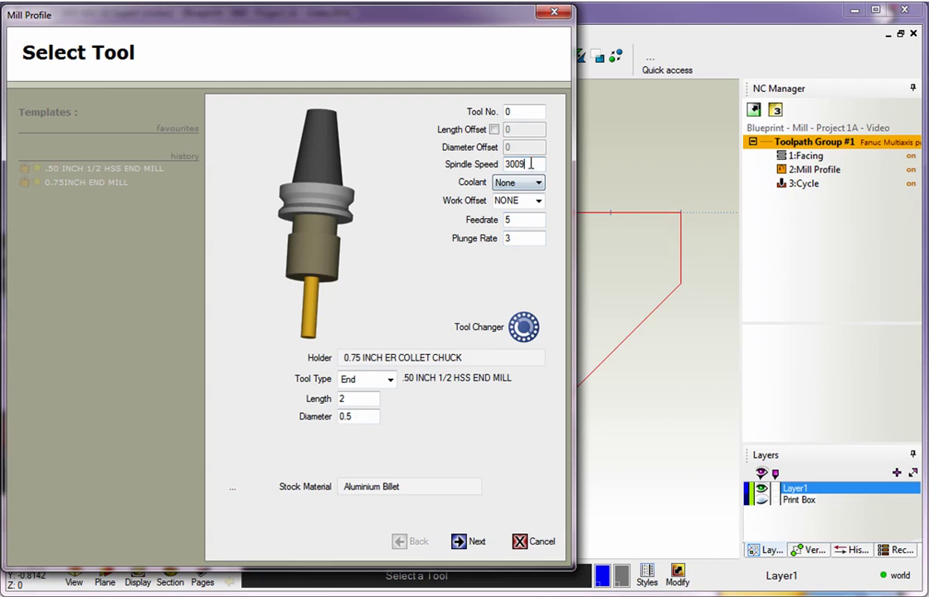
pyautogui.moveTo(531, 163); pyautogui.dragTo(487, 167)
pyautogui.write('3')
# - Accept the clearance, path creation, rough, finish and entry/exit pages to generate the profile toolpath
pyautogui.click(470, 542)
pyautogui.click(470, 542)
pyautogui.click(471, 541)
pyautogui.click(470, 541)
pyautogui.click(471, 542)
pyautogui.click(471, 541)
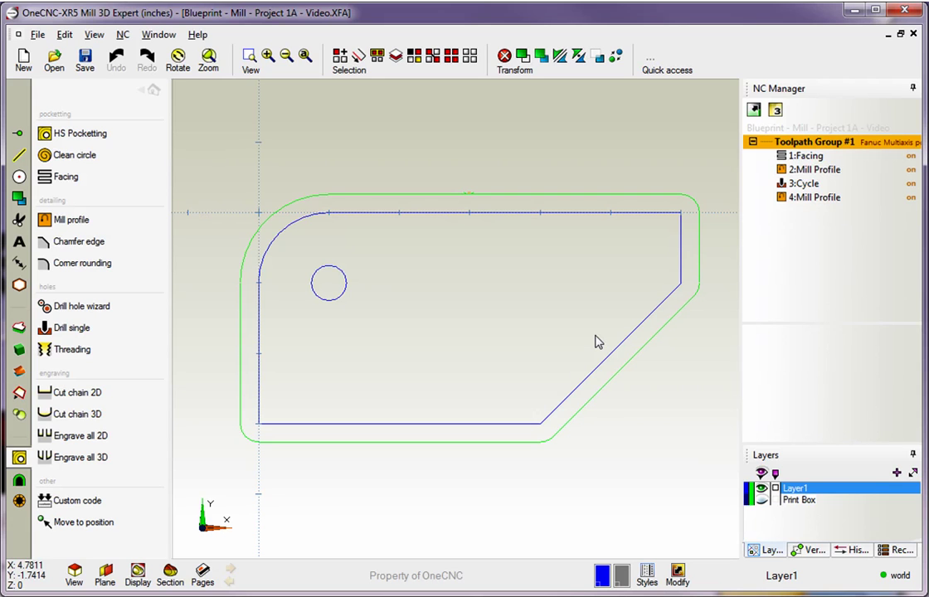
pyautogui.click(152, 89)
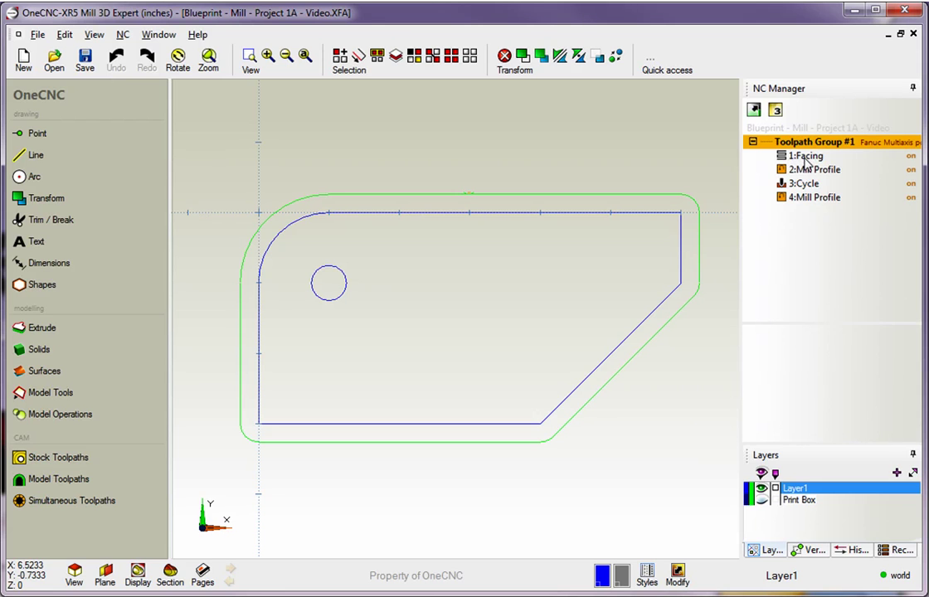
# - Edit 1:Facing and swap its tool for the 3.0 INCH INSERT FACE MILL from the Face library
pyautogui.rightClick(807, 163)
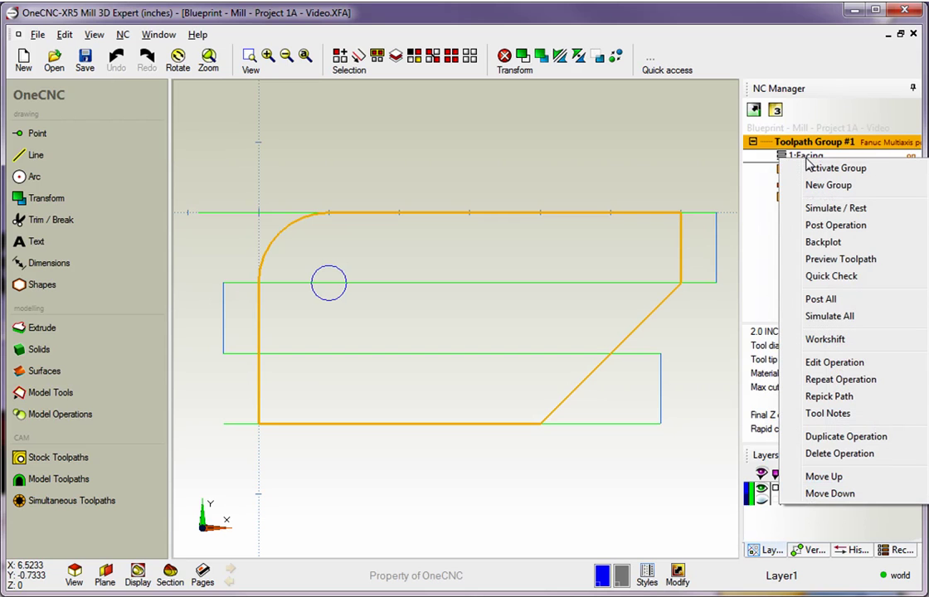
pyautogui.click(834, 362)
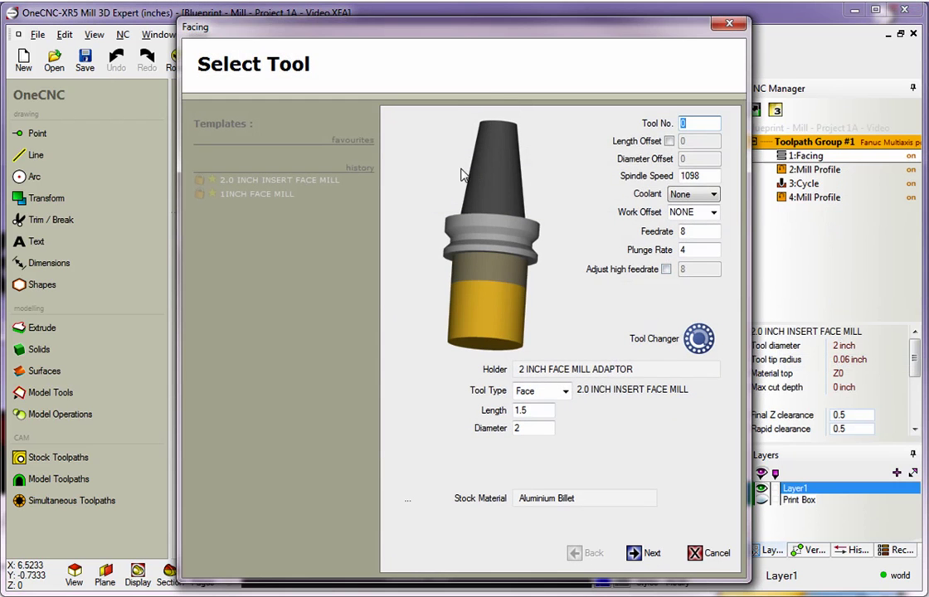
pyautogui.click(663, 338)
pyautogui.click(176, 65)
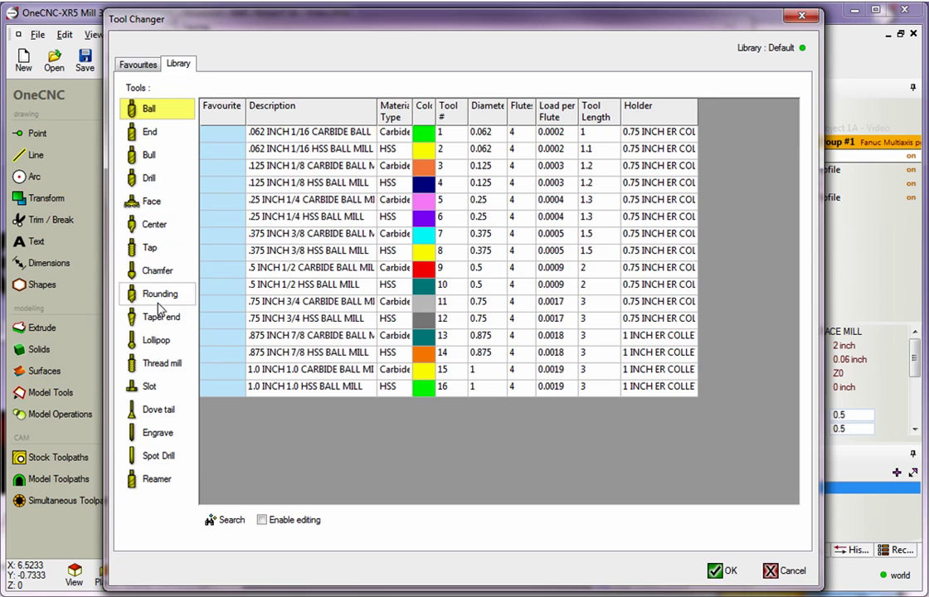
pyautogui.click(158, 207)
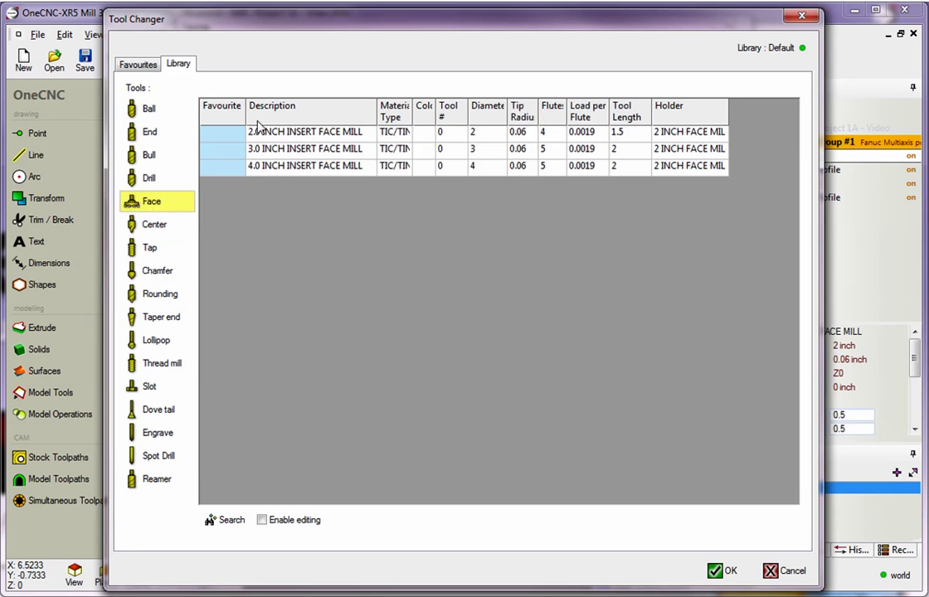
pyautogui.click(332, 150)
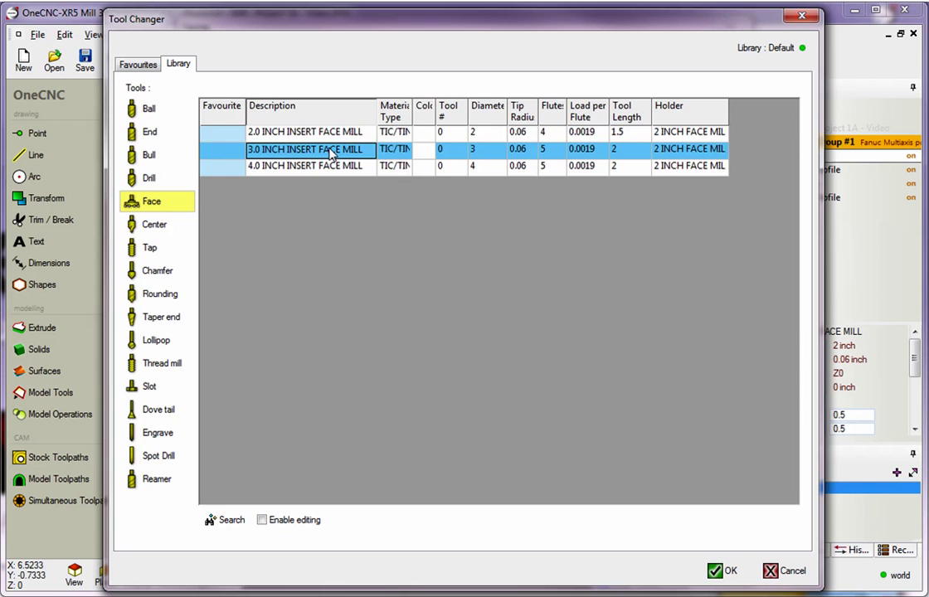
pyautogui.click(718, 570)
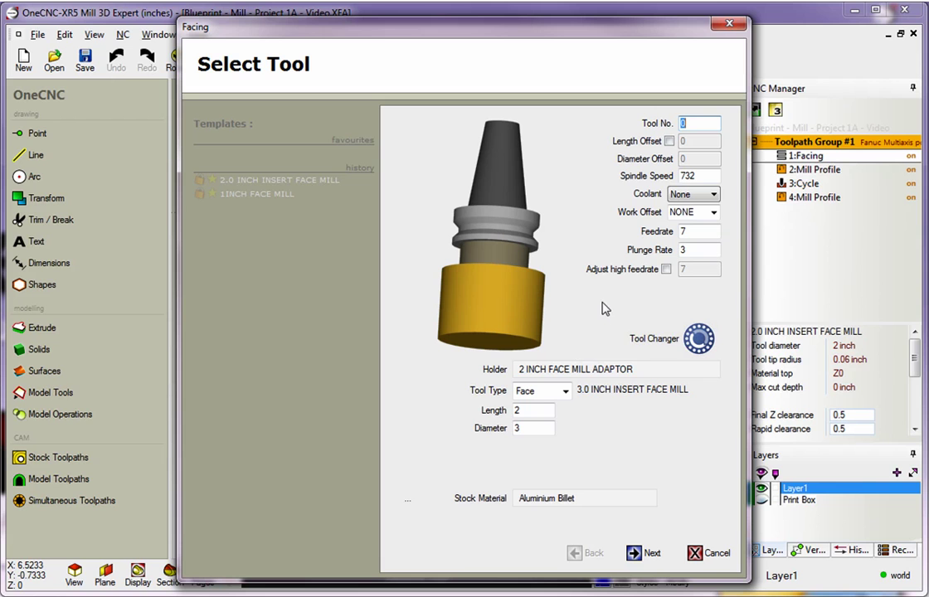
# - Accept the remaining facing pages to regenerate the facing toolpath
pyautogui.click(645, 554)
pyautogui.click(643, 555)
pyautogui.click(639, 556)
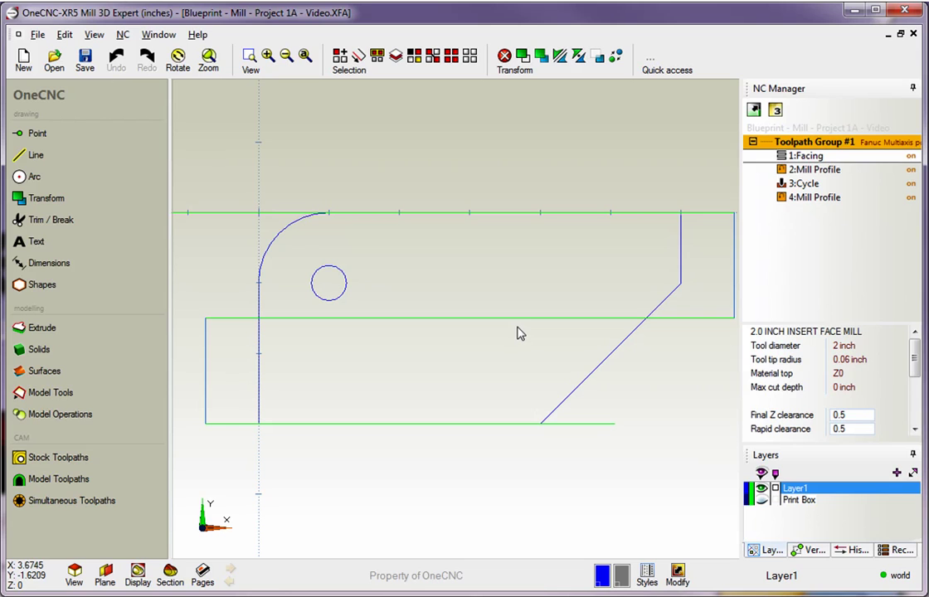